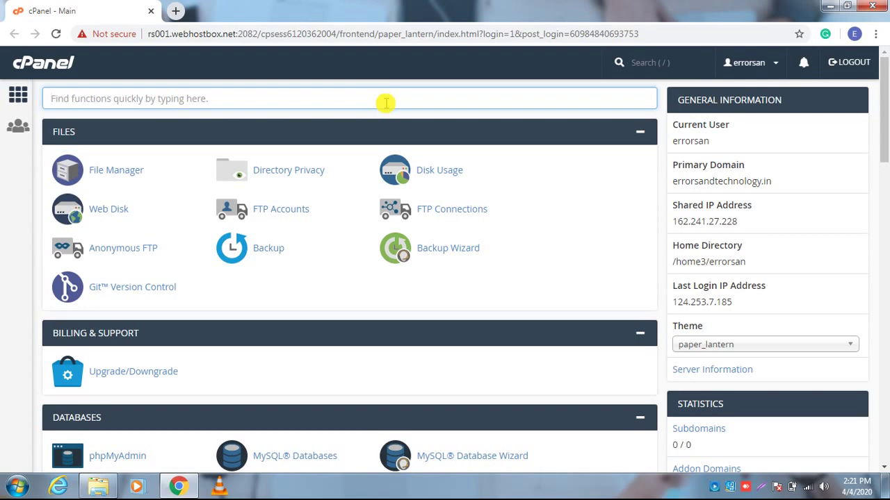
Search cPanel for 'soft' and open Softaculous's WordPress installer in a new tab.
text(soft)
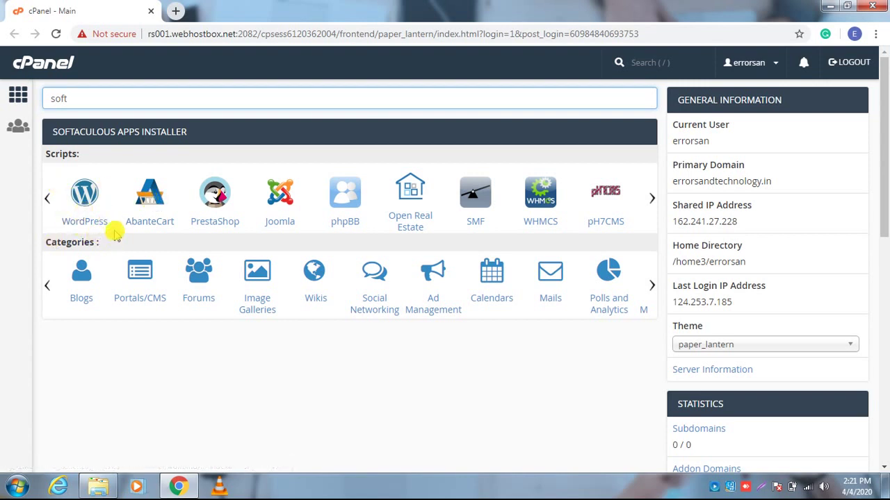
middle_click(96, 222)
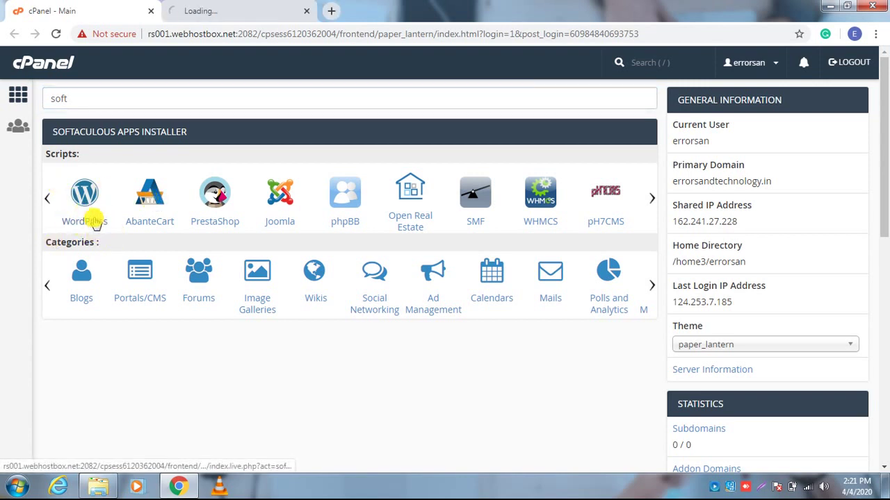
click(235, 8)
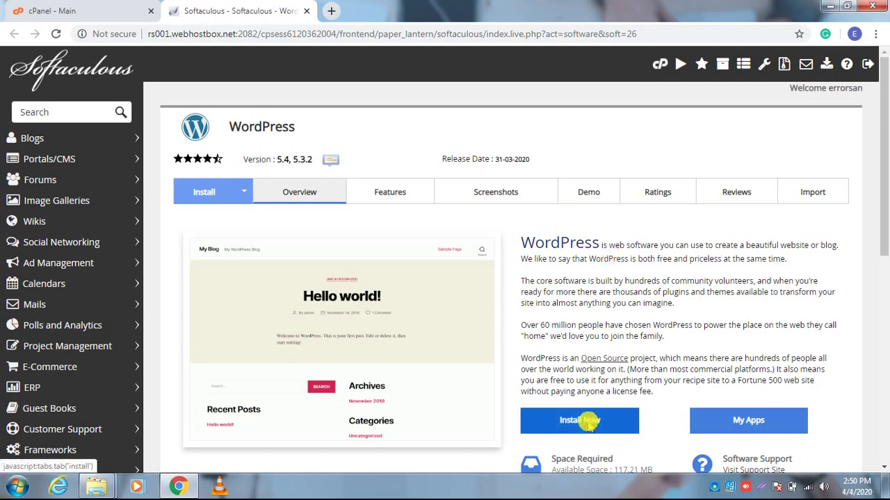
click(588, 423)
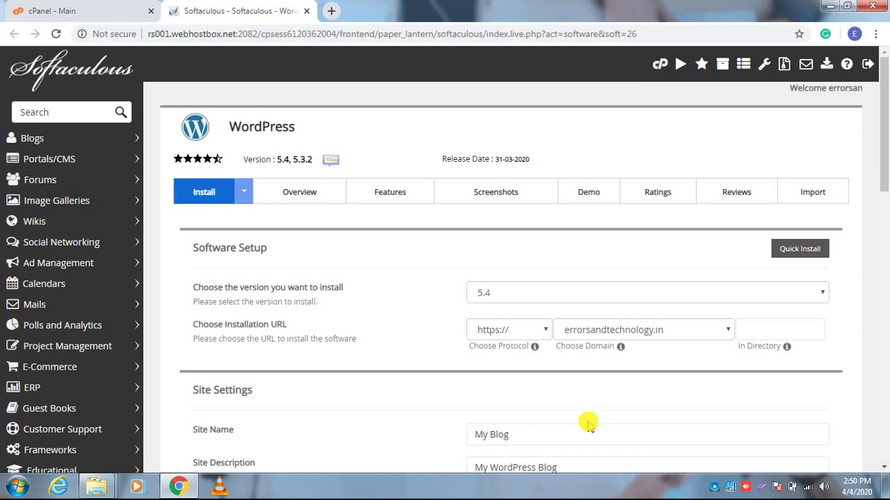
click(532, 332)
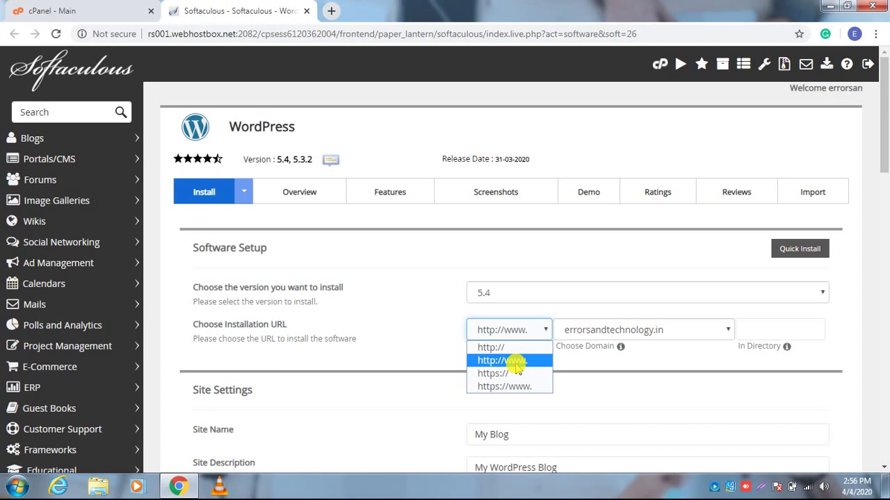
click(516, 366)
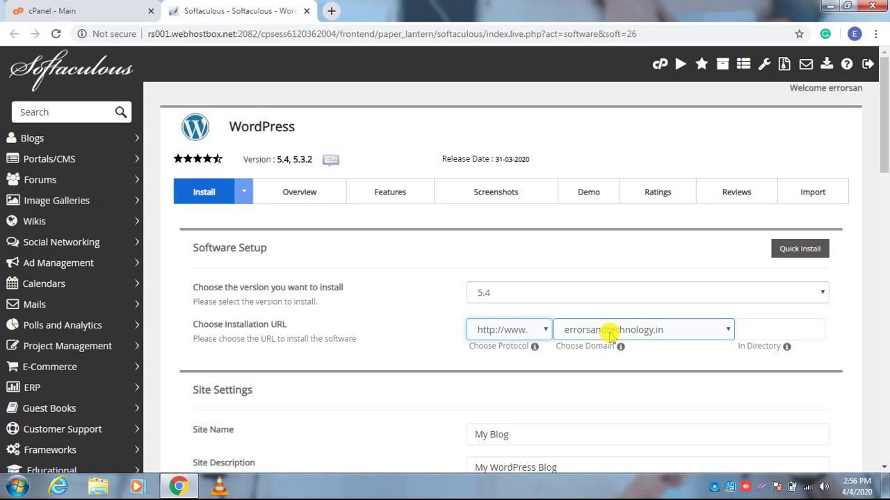
click(608, 333)
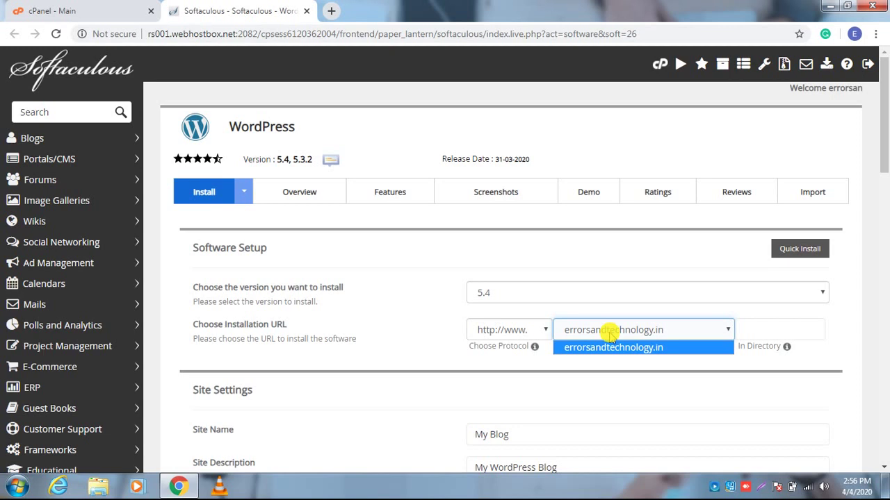
click(608, 333)
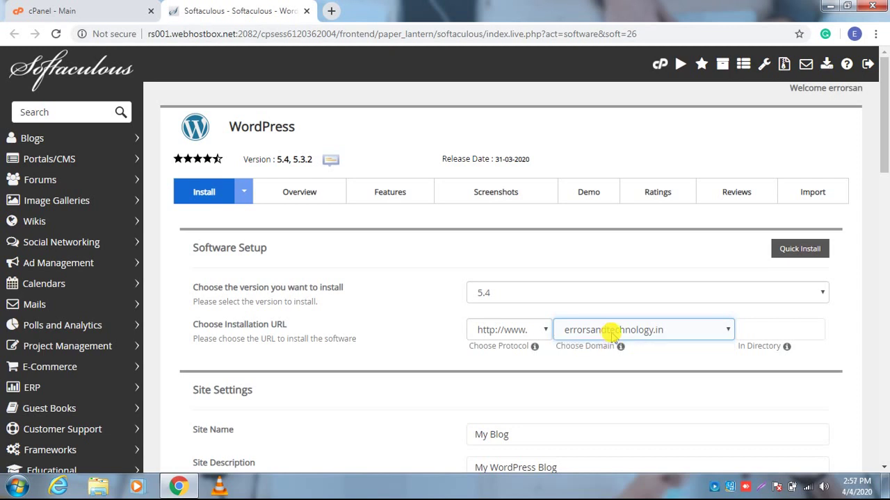
click(742, 334)
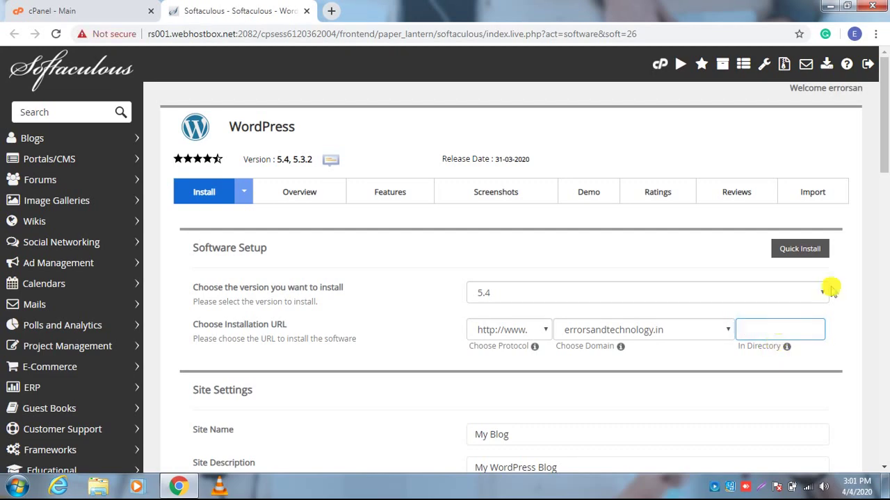
Scroll down to the Admin Account section and edit the admin username field.
drag(883, 104, 884, 222)
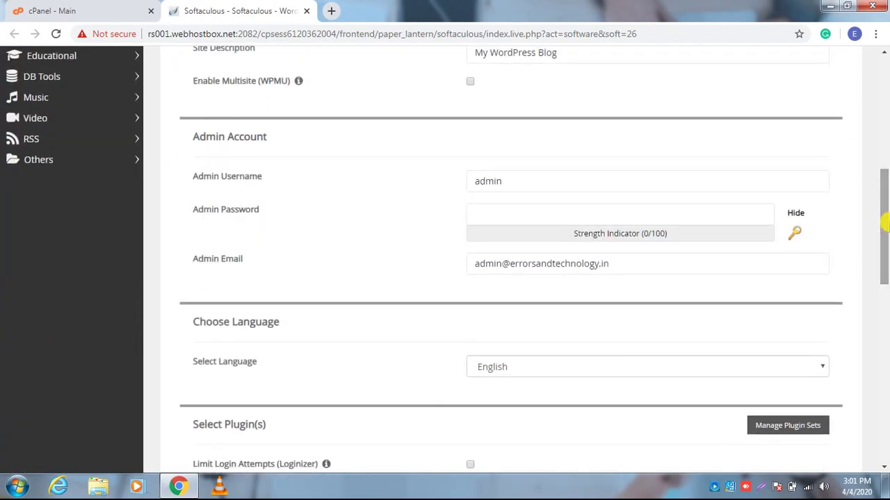
click(640, 176)
click(343, 187)
click(570, 187)
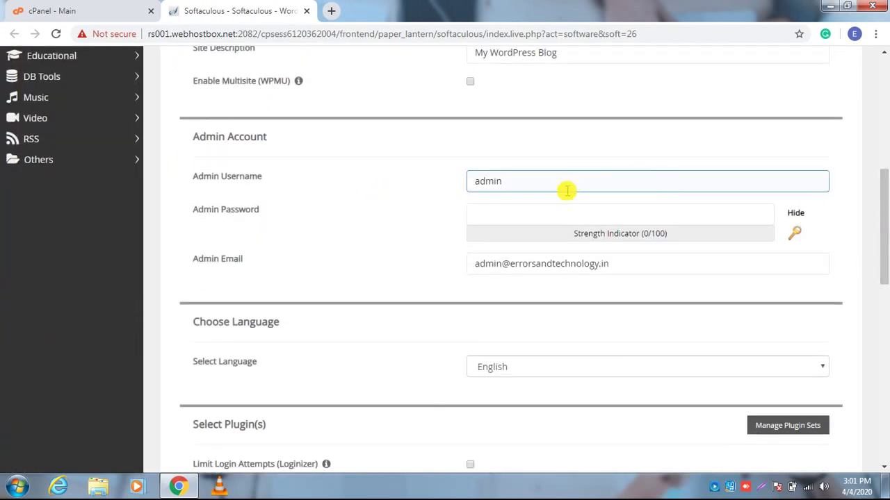
click(465, 206)
click(237, 208)
click(235, 201)
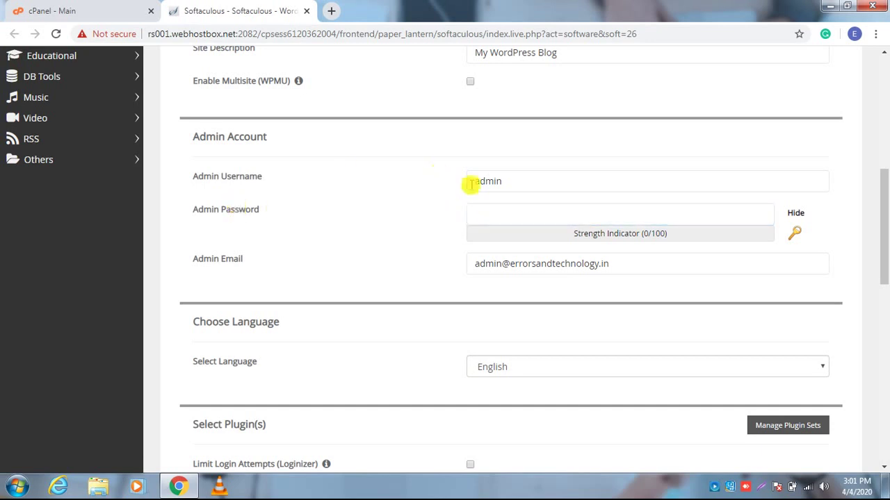
click(472, 183)
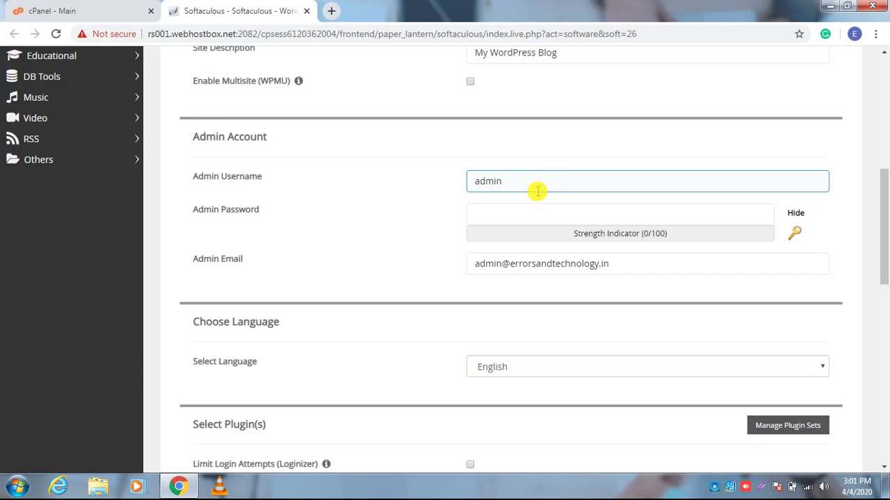
Enter a strong admin password, rated 65/100, and scroll down toward the Install button.
click(460, 217)
click(222, 210)
click(508, 232)
click(536, 218)
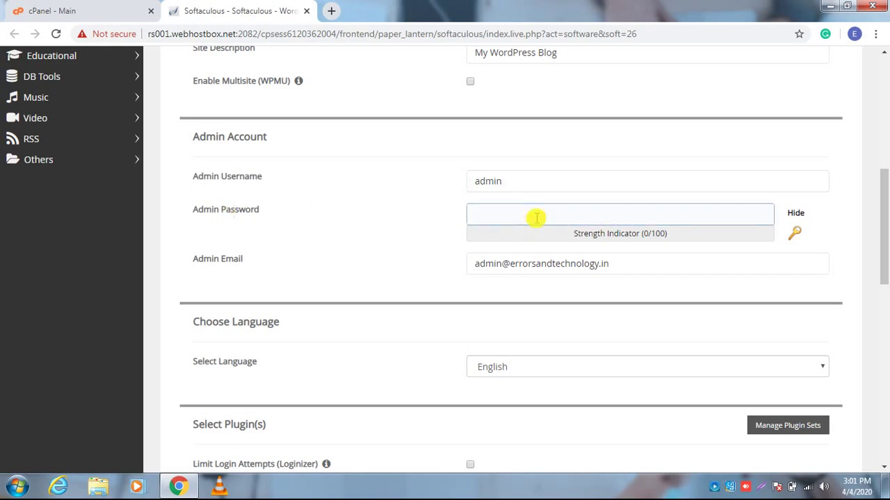
click(538, 217)
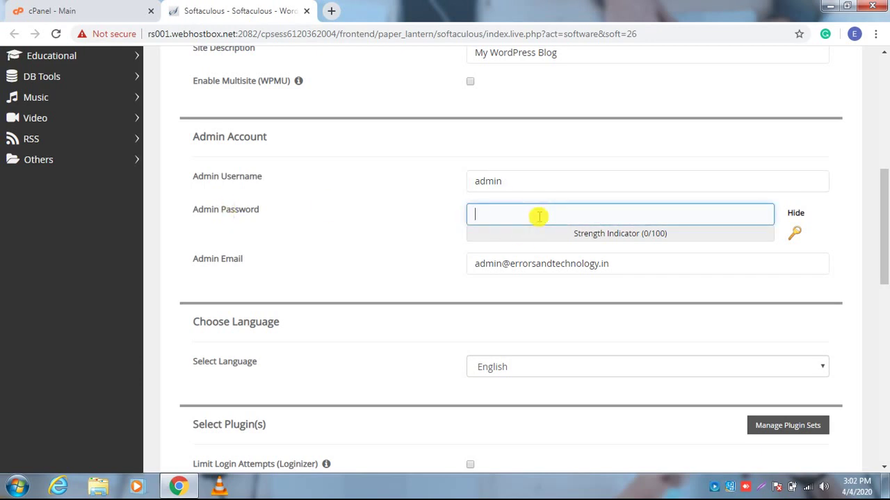
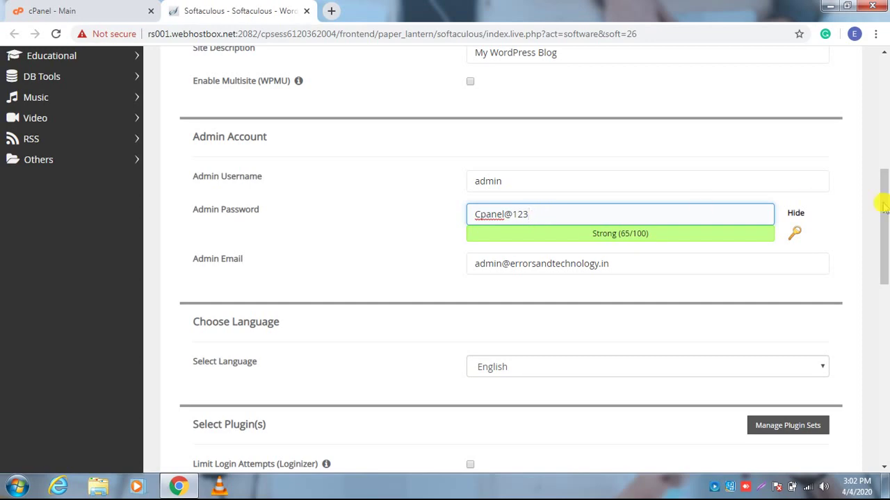
drag(884, 209, 884, 370)
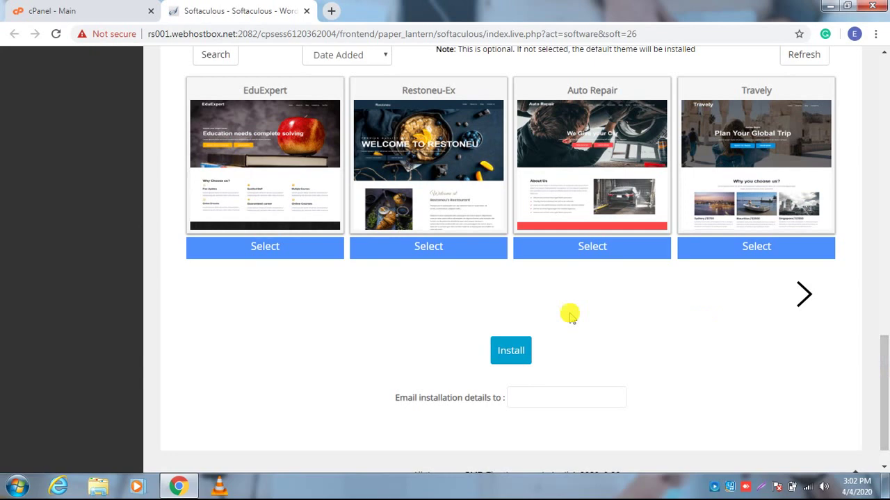
Run the WordPress installation to errorsandtechnology.in and wait for the success confirmation.
click(510, 351)
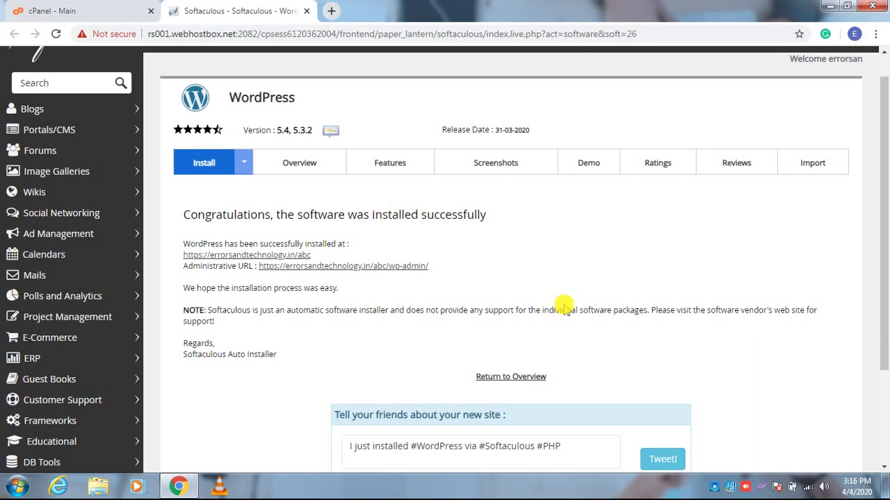
Load errorsandtechnology.in/wp-admin in a new tab from the copied primary domain, then return to cPanel.
click(112, 8)
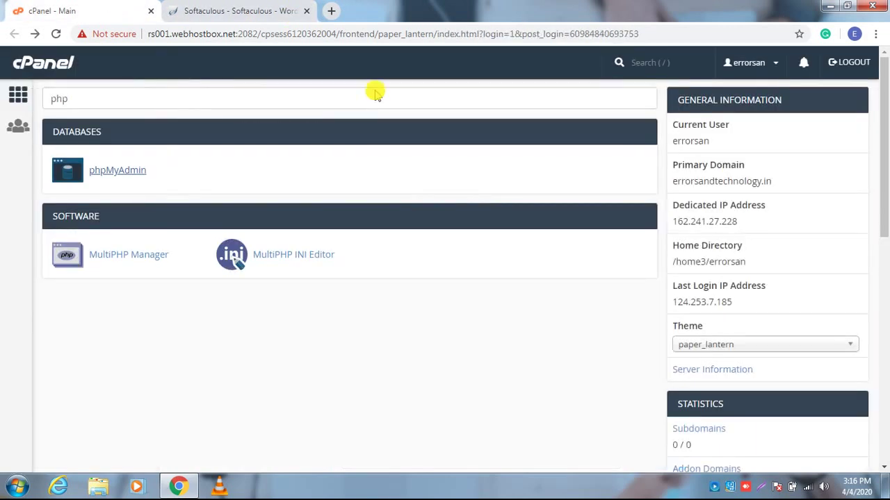
double_click(698, 179)
key(ctrl+c)
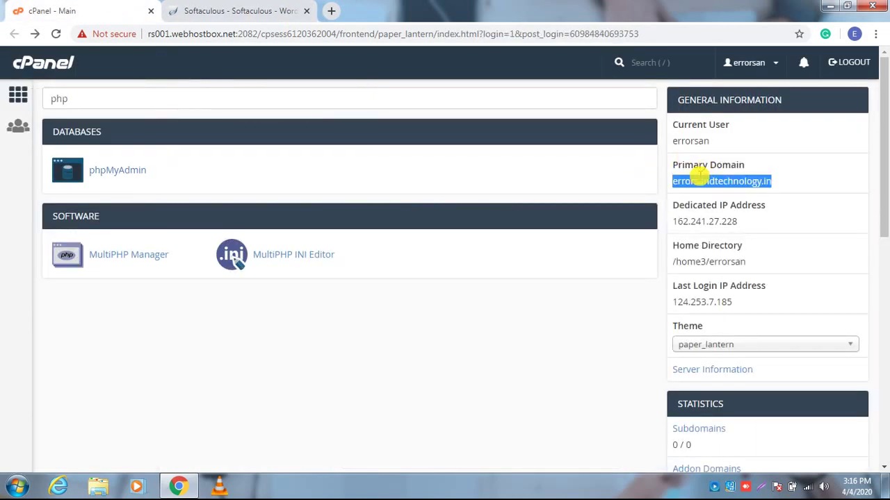
key(ctrl+t)
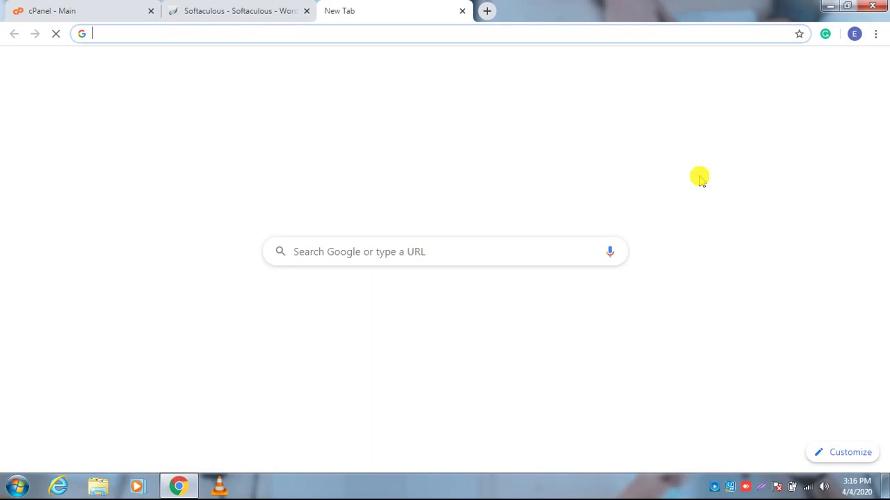
key(ctrl+v)
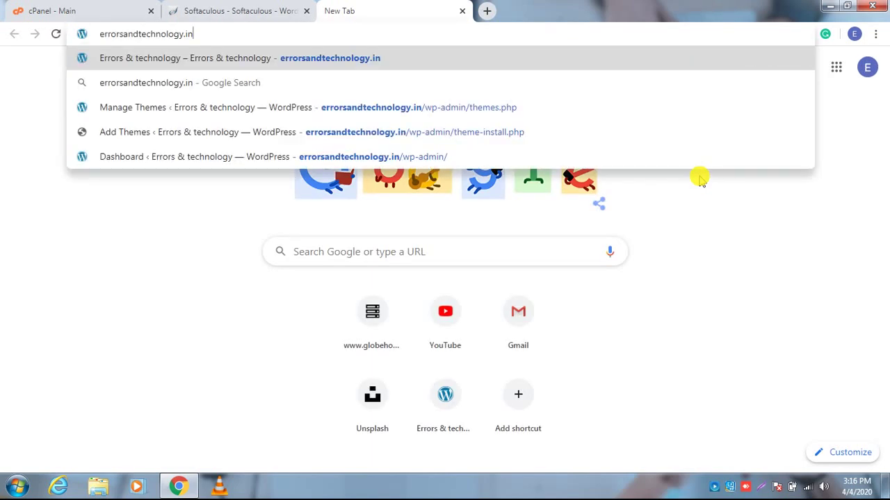
text(/wp)
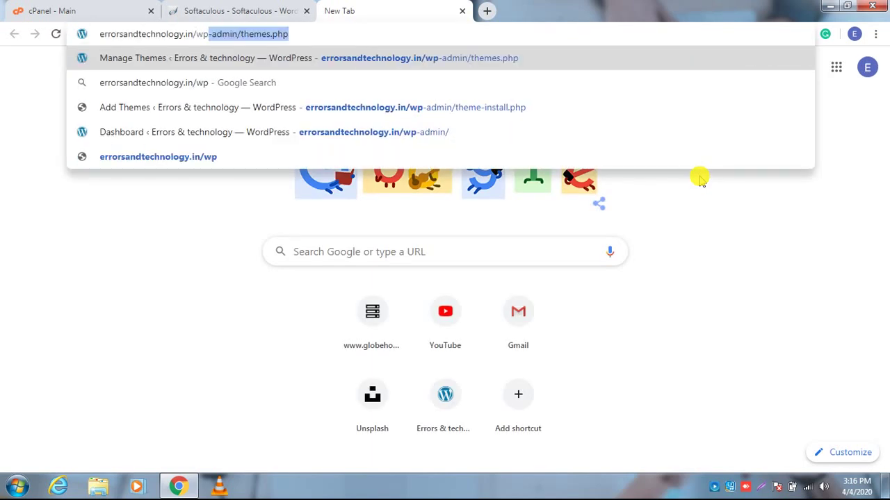
text(-admin)
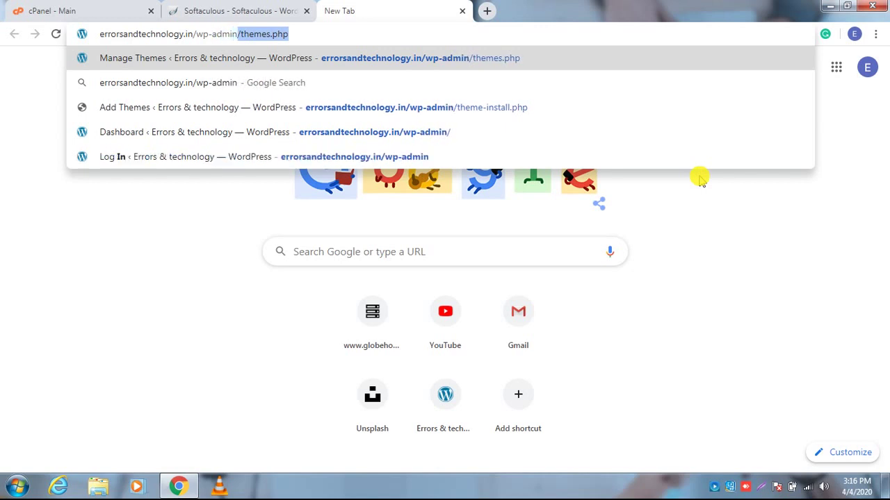
key(Delete)
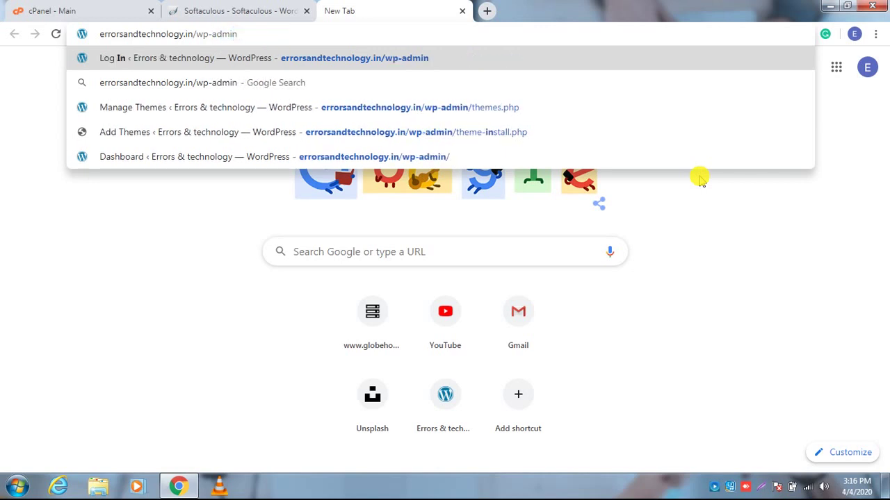
key(Return)
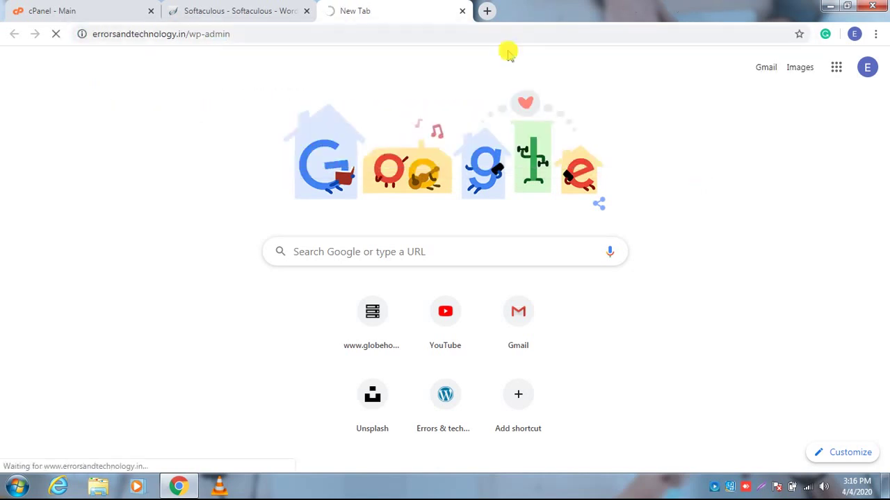
click(492, 35)
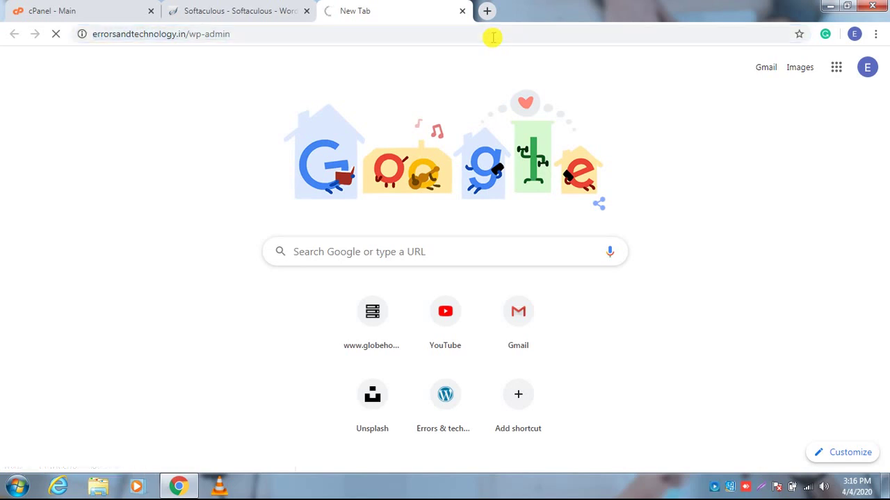
click(132, 10)
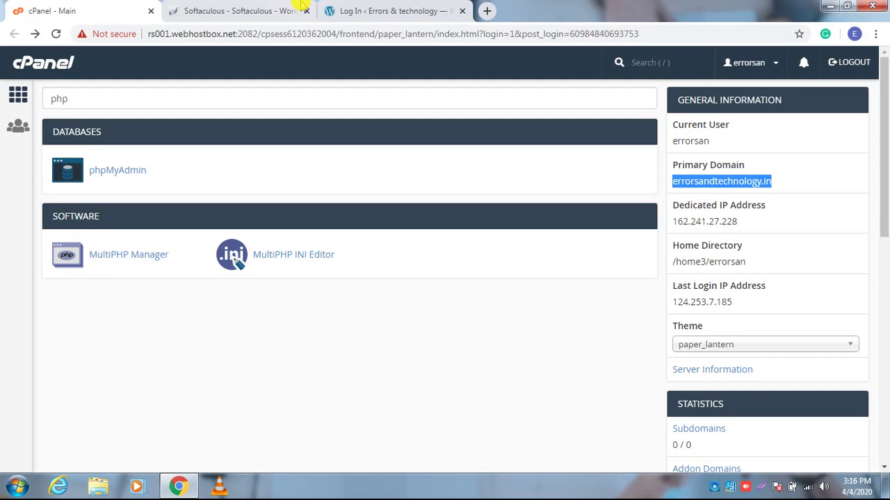
Sign in on the WordPress login page with the admin username and account password.
click(401, 10)
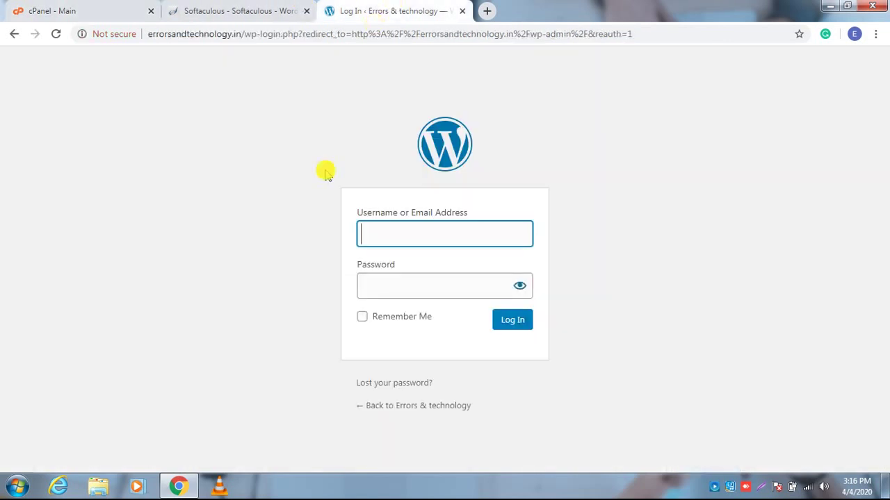
click(451, 239)
text(a)
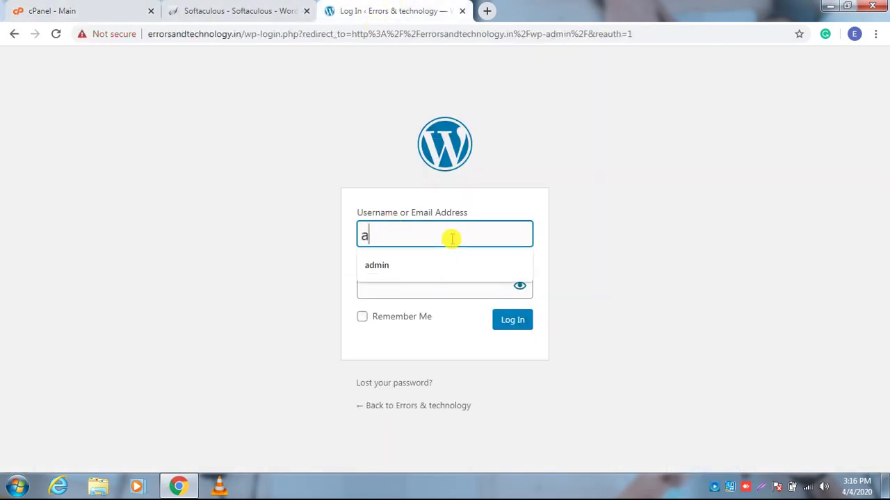
text(dmin)
key(Tab)
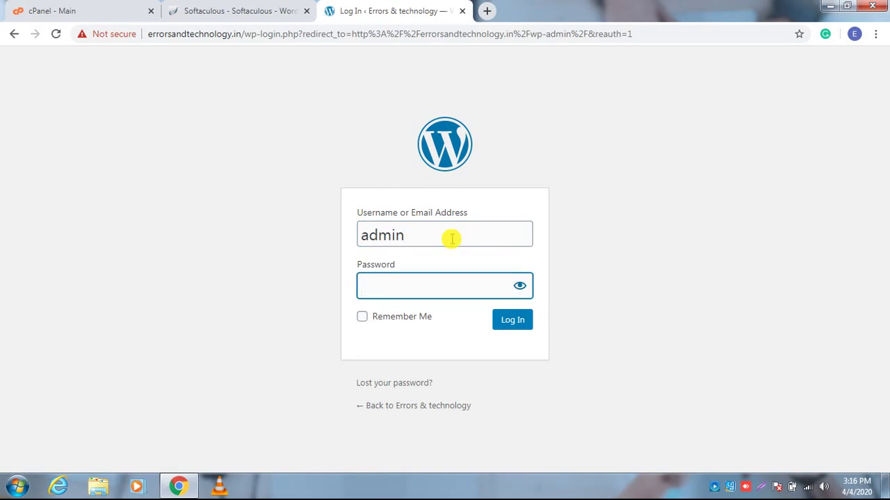
text(••••••••••)
key(Return)
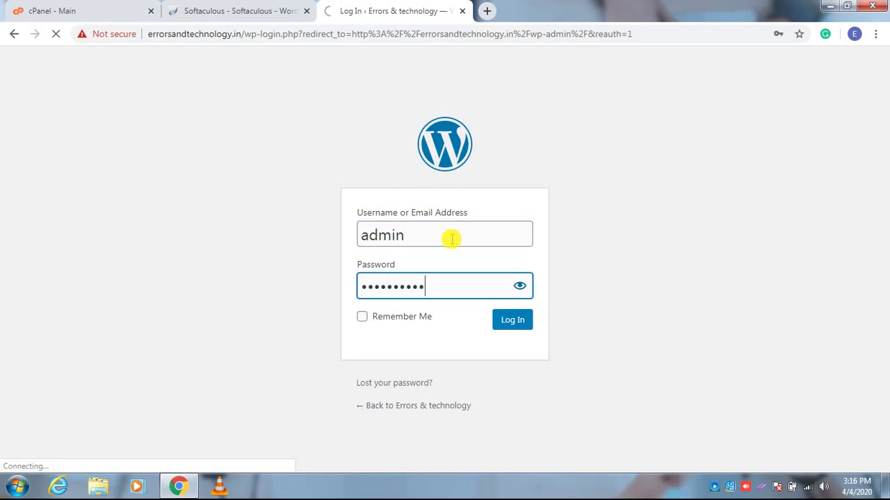